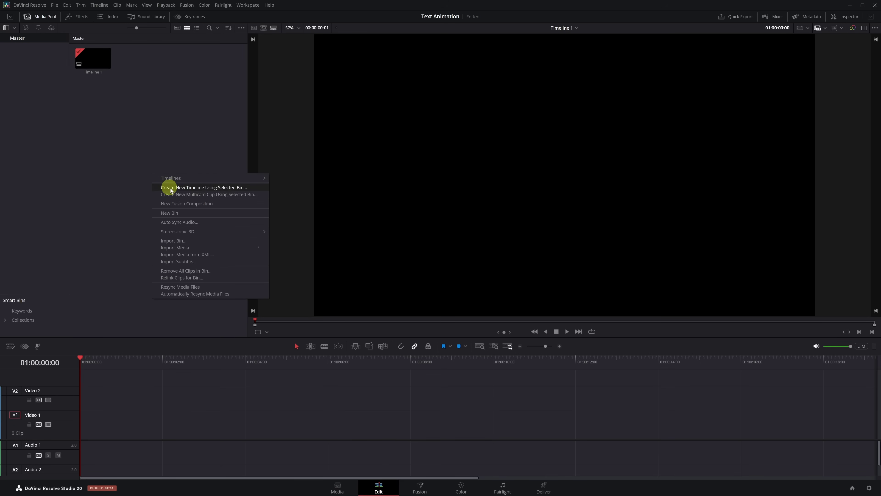
- Create a 5-second Fusion Composition 1 clip and place it at the start of Video 1
{"action": "left_click", "coordinate": [181, 204]}
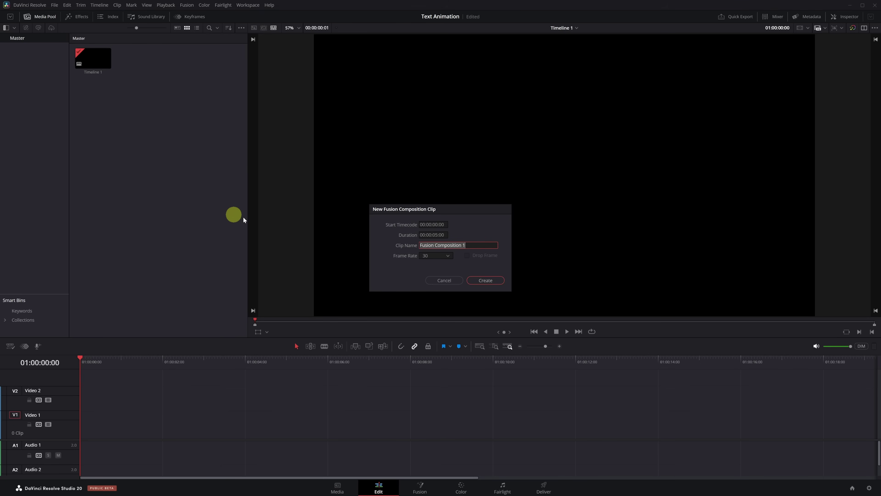
{"action": "left_click", "coordinate": [486, 278]}
{"action": "left_click", "coordinate": [98, 61]}
{"action": "left_click_drag", "start_coordinate": [94, 58], "coordinate": [126, 425]}
{"action": "left_click_drag", "start_coordinate": [81, 358], "coordinate": [94, 362]}
{"action": "left_click", "coordinate": [103, 422]}
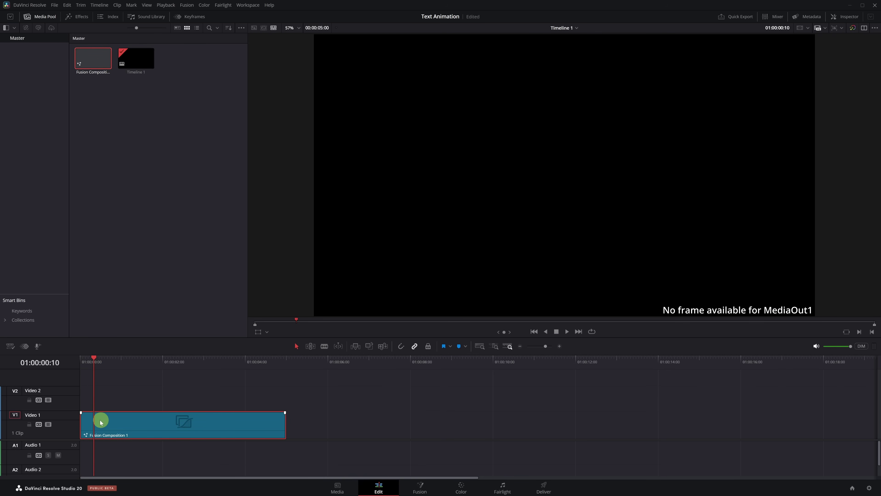
- On the Fusion page, connect a new solid black Background1 node to MediaOut1
{"action": "left_click", "coordinate": [428, 490]}
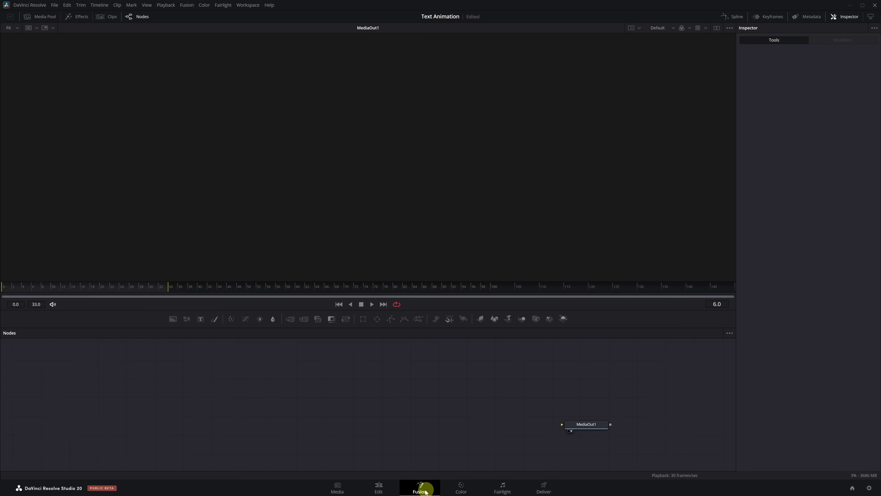
{"action": "left_click", "coordinate": [172, 320]}
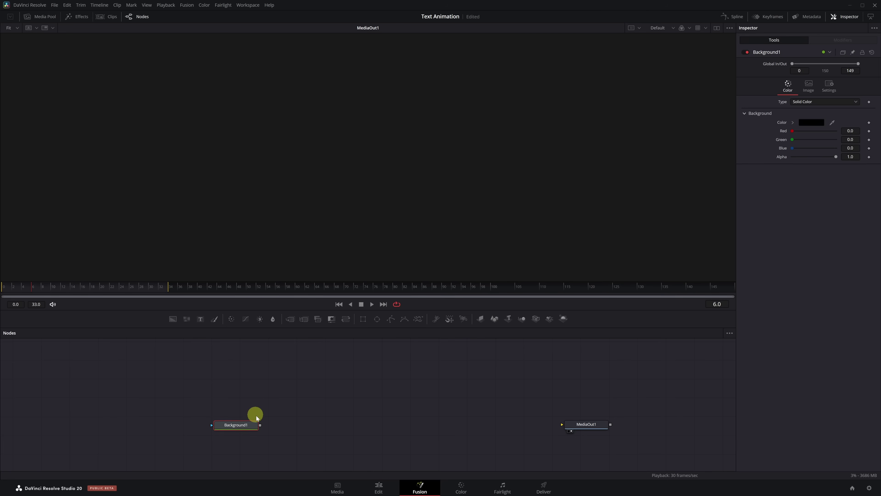
{"action": "left_click_drag", "start_coordinate": [261, 427], "coordinate": [562, 426]}
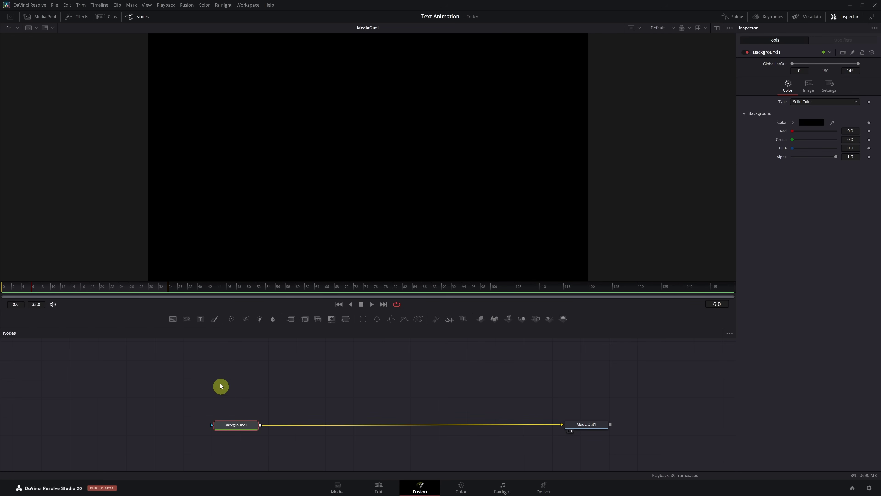
- Add a Text1 node merged over Background1 through Merge1, with Text1 placed directly above Merge1
{"action": "left_click", "coordinate": [202, 321]}
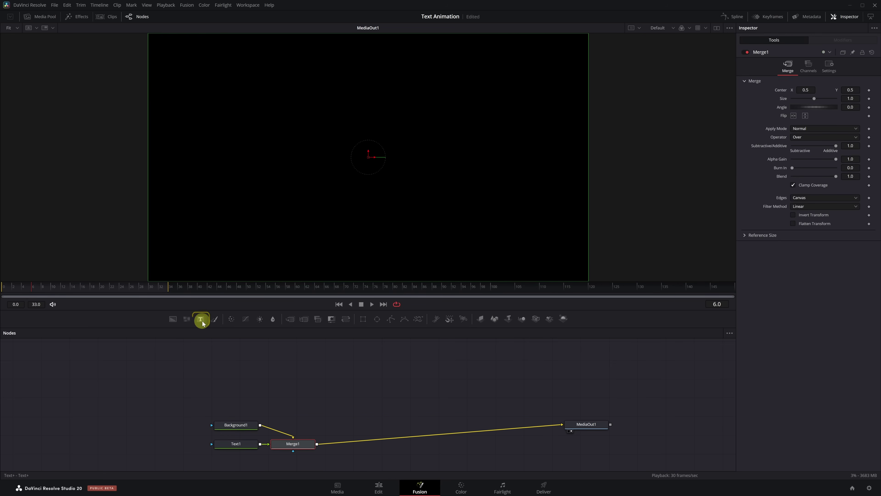
{"action": "left_click_drag", "start_coordinate": [302, 446], "coordinate": [408, 427]}
{"action": "left_click_drag", "start_coordinate": [265, 445], "coordinate": [410, 368]}
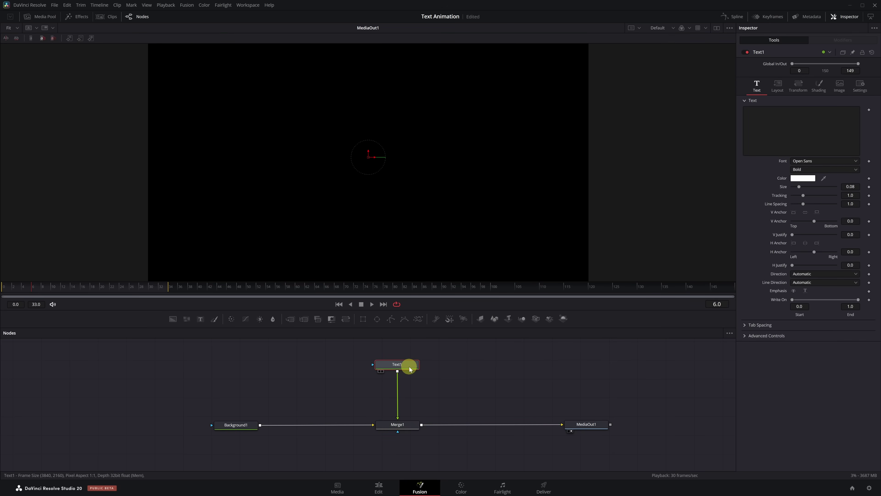
- Enter 'Animation' as Text1's text content
{"action": "left_click", "coordinate": [433, 380]}
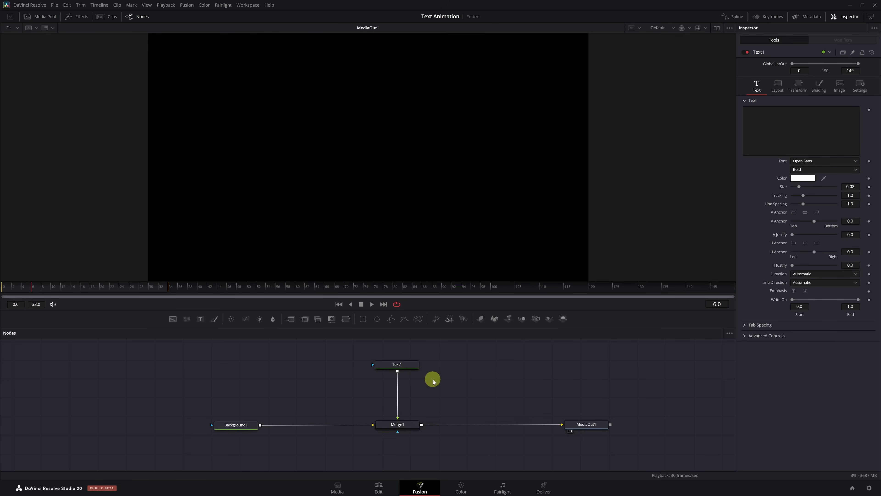
{"action": "left_click", "coordinate": [405, 367]}
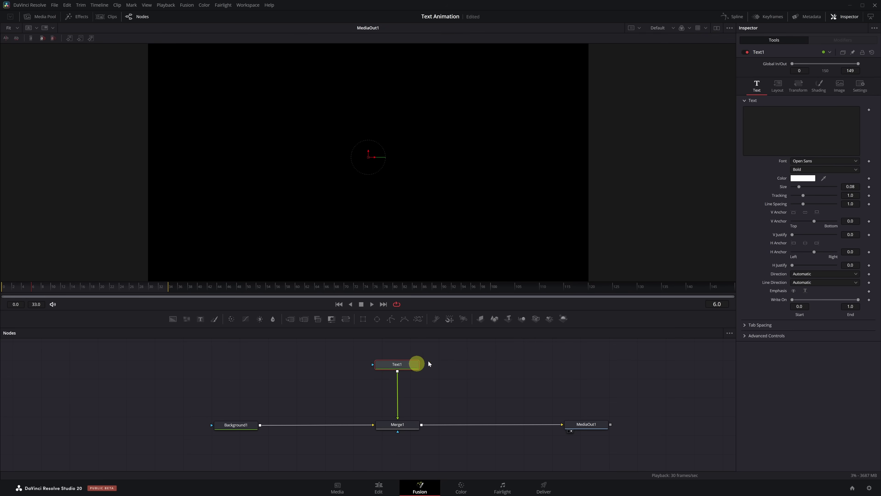
{"action": "left_click", "coordinate": [744, 111]}
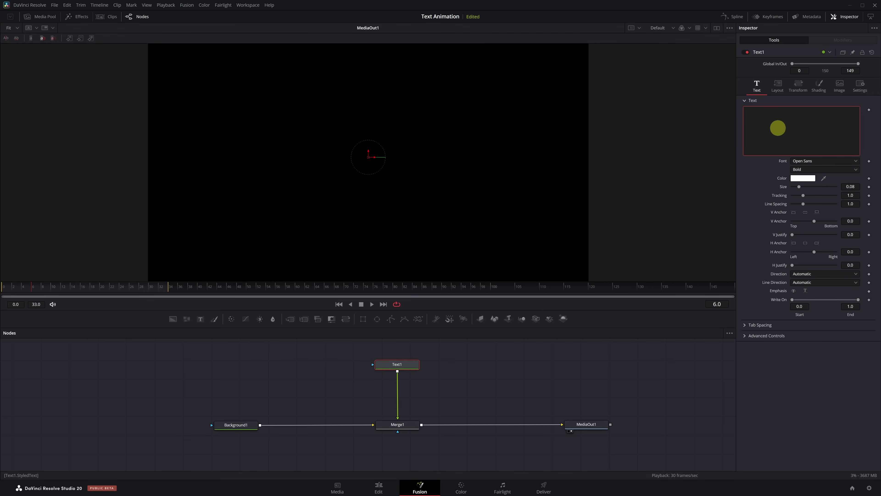
{"action": "type", "text": "Animation"}
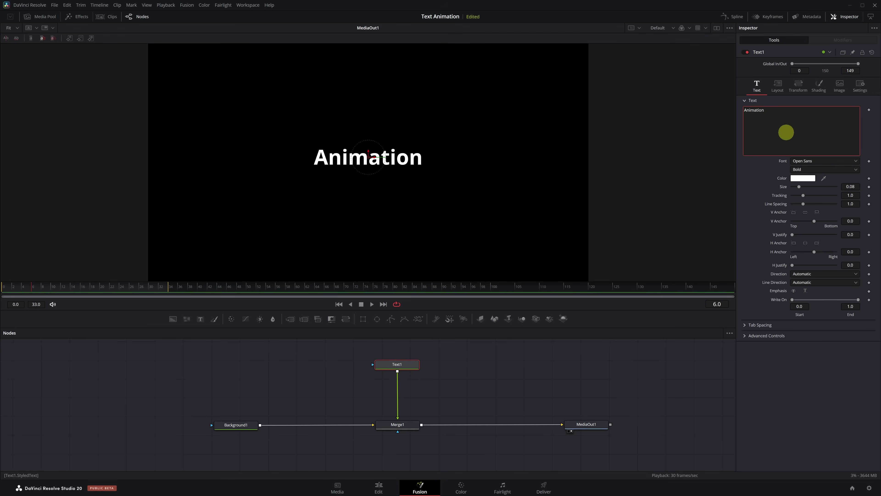
- Set the text font to Montserrat Black and enlarge it to size 0.1929
{"action": "left_click", "coordinate": [844, 162]}
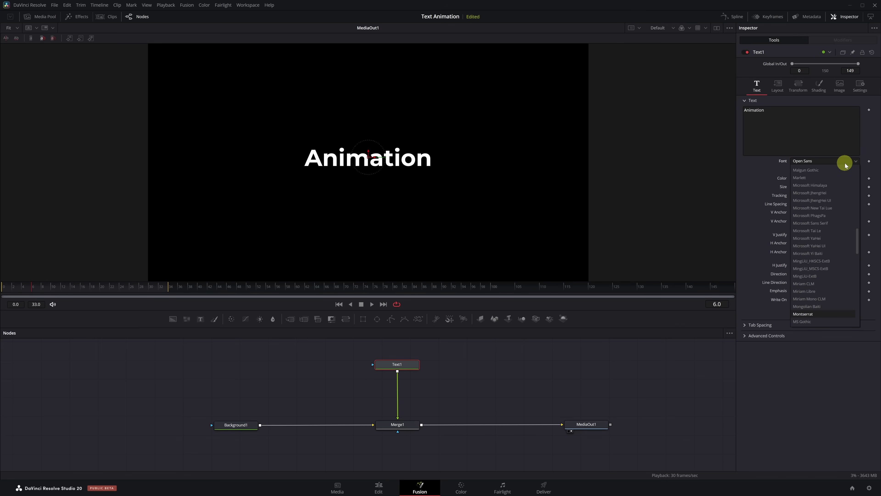
{"action": "scroll", "coordinate": [843, 184], "scroll_direction": "up", "scroll_amount": 7}
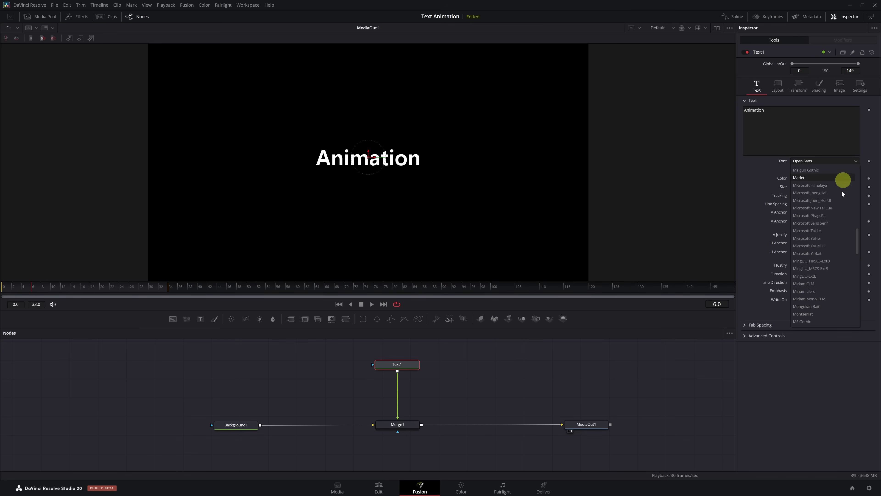
{"action": "left_click", "coordinate": [811, 313]}
{"action": "left_click", "coordinate": [857, 170]}
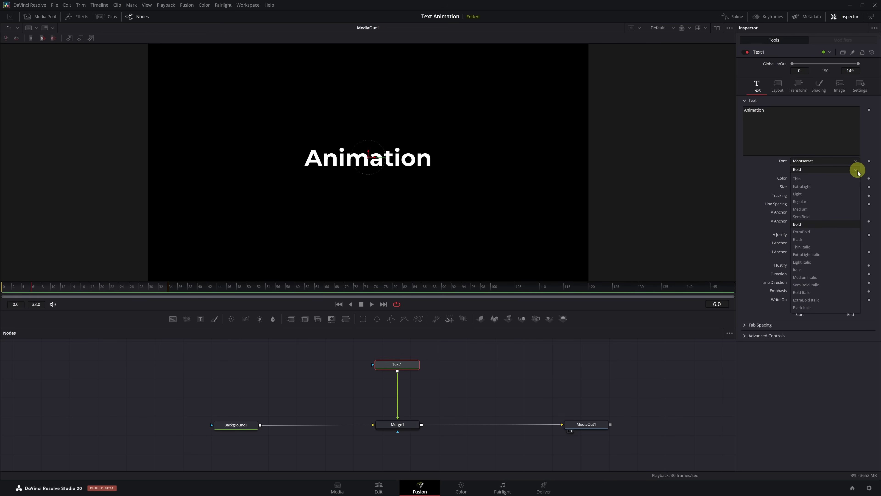
{"action": "left_click", "coordinate": [818, 239]}
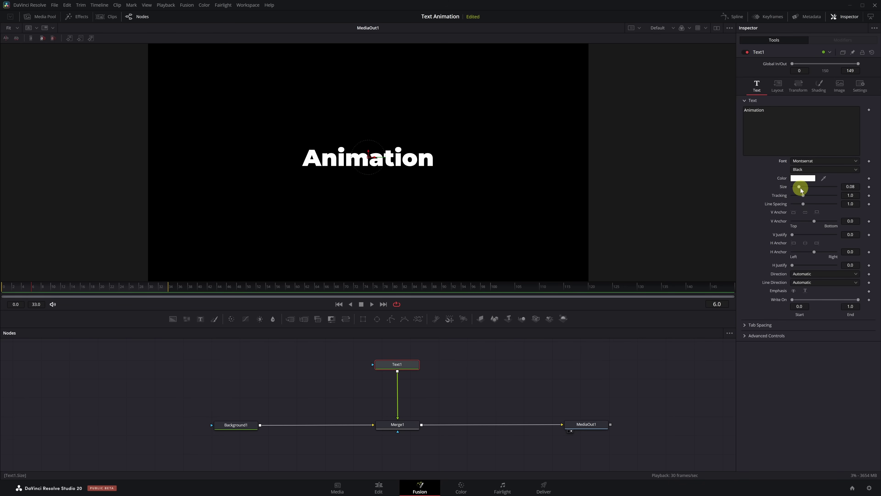
{"action": "left_click_drag", "start_coordinate": [798, 187], "coordinate": [810, 189]}
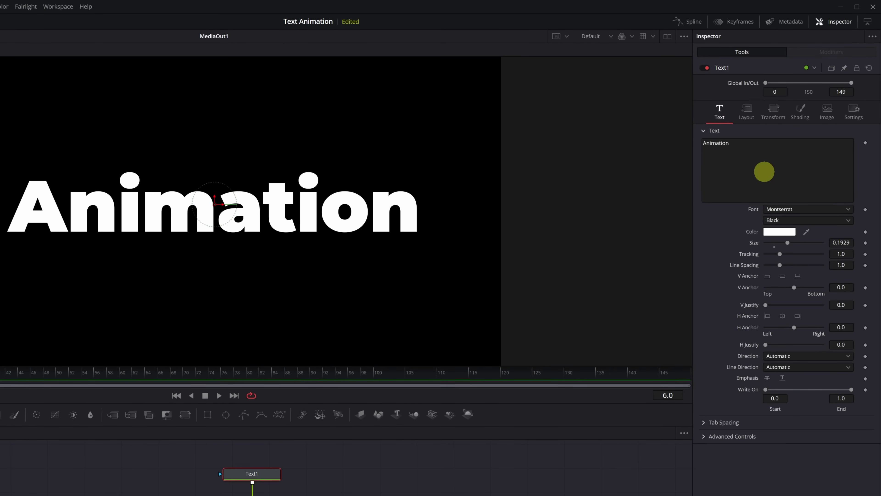
- Add a Follower modifier to the text and show its per-character Shading settings
{"action": "right_click", "coordinate": [764, 171]}
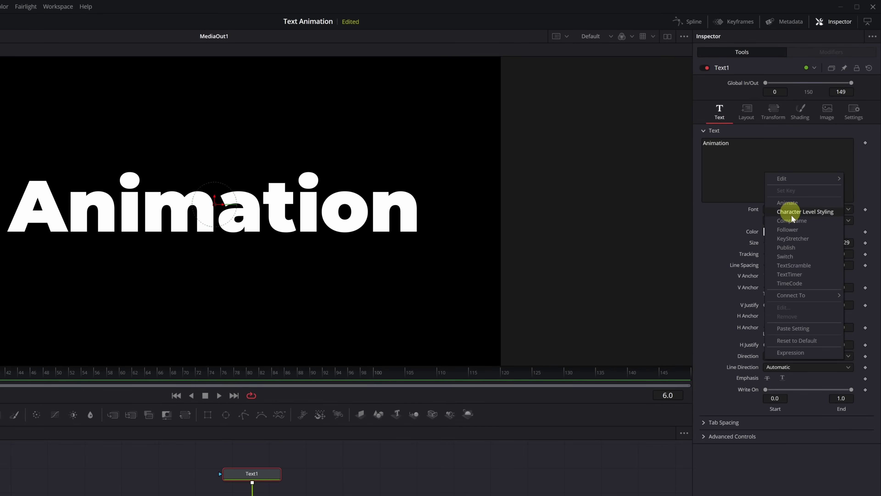
{"action": "left_click", "coordinate": [799, 230]}
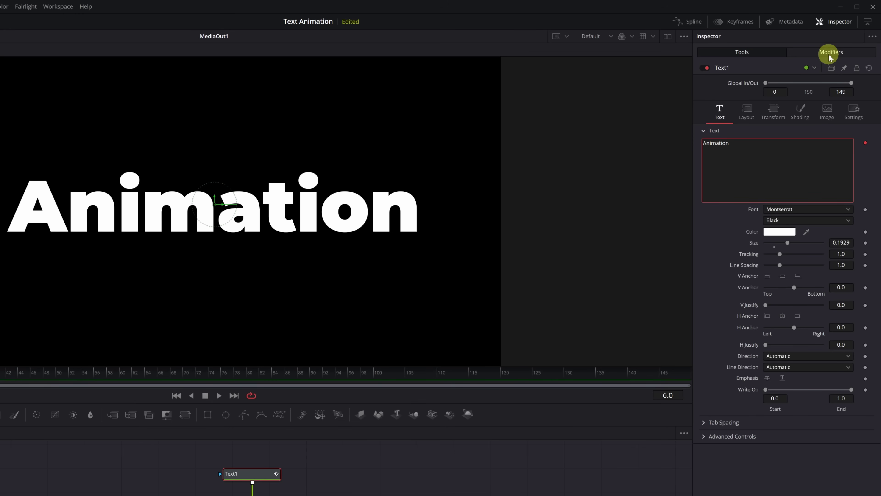
{"action": "left_click", "coordinate": [830, 53]}
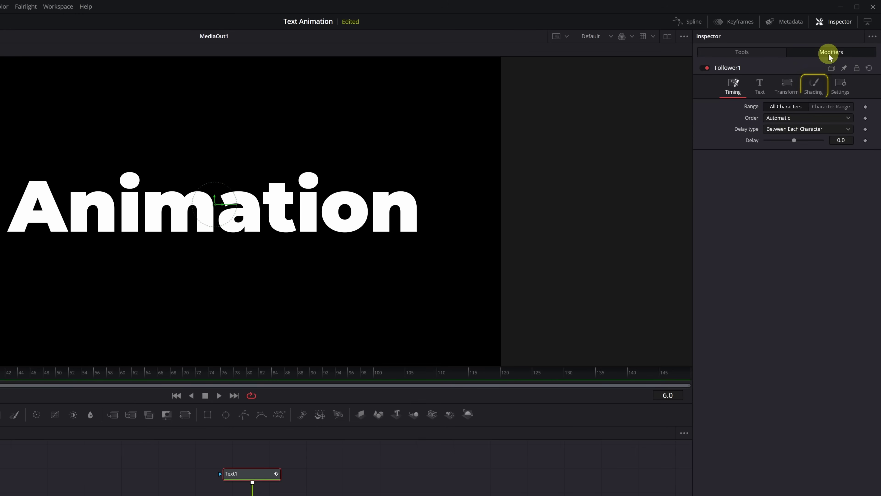
{"action": "left_click", "coordinate": [813, 91]}
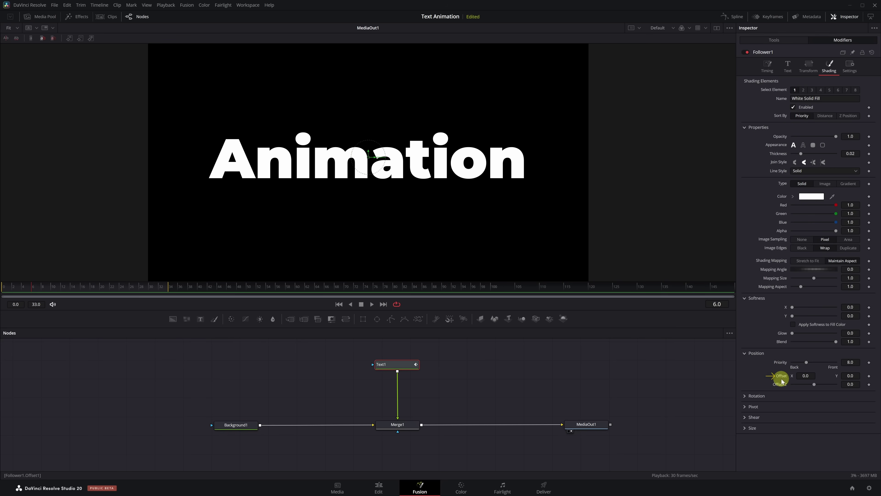
- At frame 15, keyframe Follower1's Opacity and Offset, creating a Path1 modifier for the offset
{"action": "left_click", "coordinate": [77, 287]}
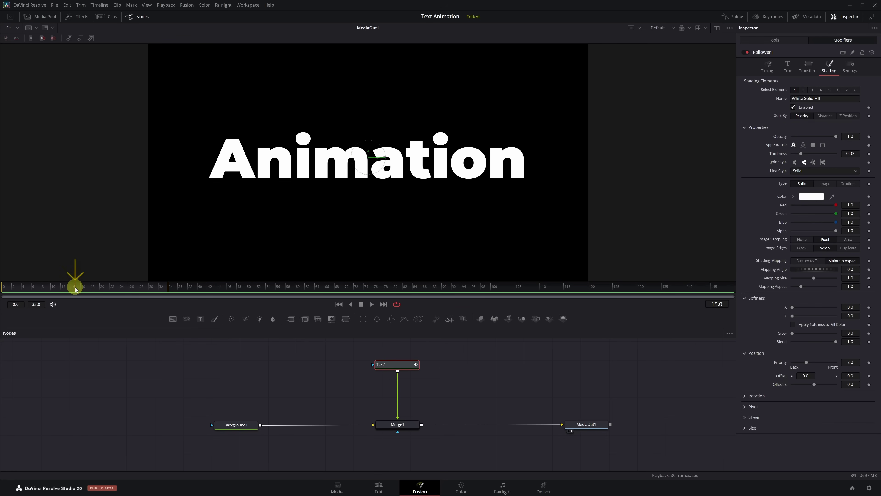
{"action": "left_click", "coordinate": [870, 137]}
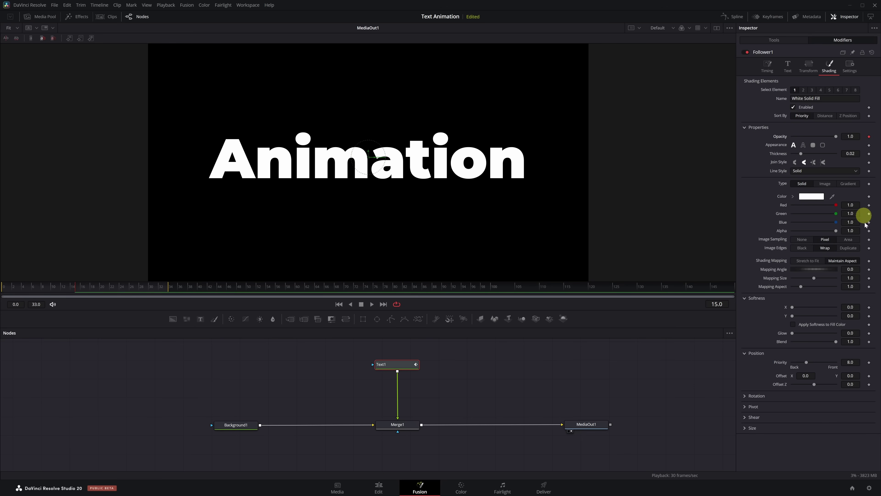
{"action": "left_click", "coordinate": [868, 376]}
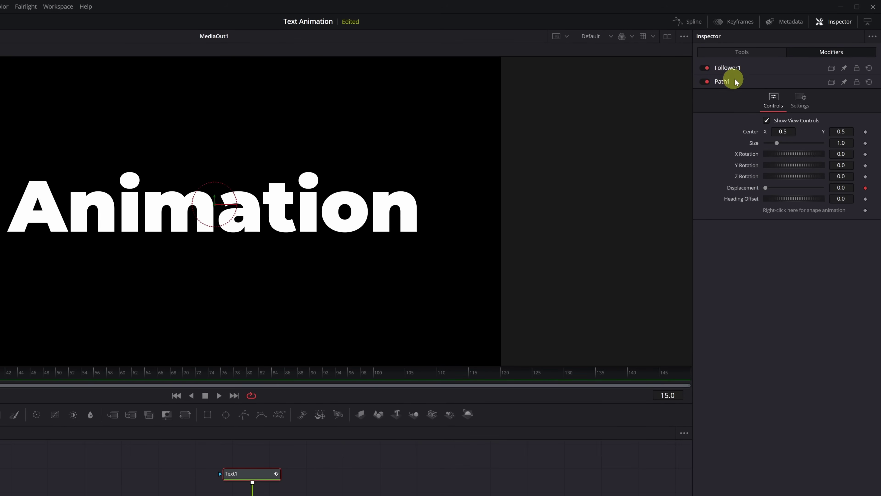
{"action": "left_click", "coordinate": [743, 67]}
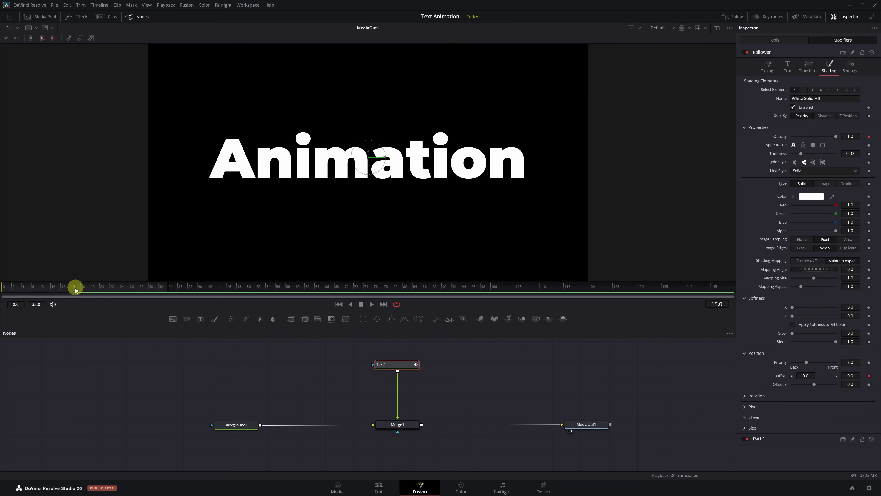
- At frame 0, set Follower1's Offset Y to -0.3 and Opacity to 0.0, then play the result
{"action": "left_click_drag", "start_coordinate": [75, 290], "coordinate": [2, 291]}
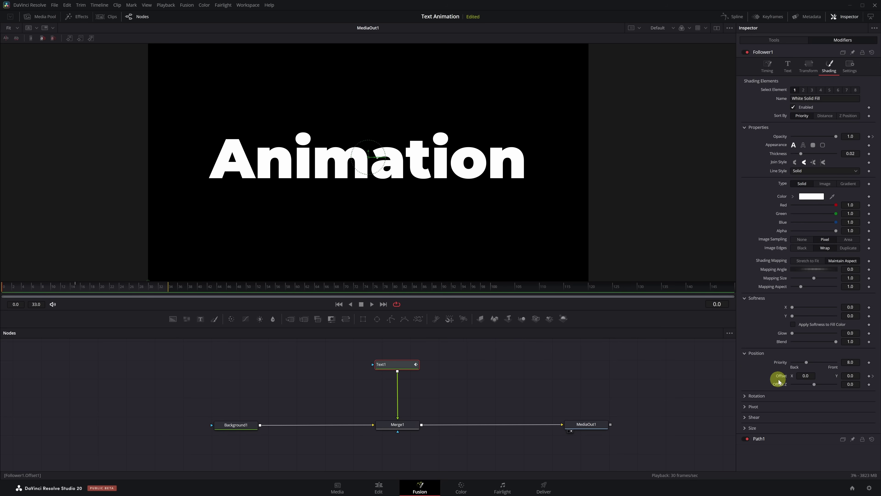
{"action": "left_click", "coordinate": [851, 375]}
{"action": "key", "text": "BackSpace"}
{"action": "key", "text": "BackSpace"}
{"action": "key", "text": "BackSpace"}
{"action": "type", "text": "-"}
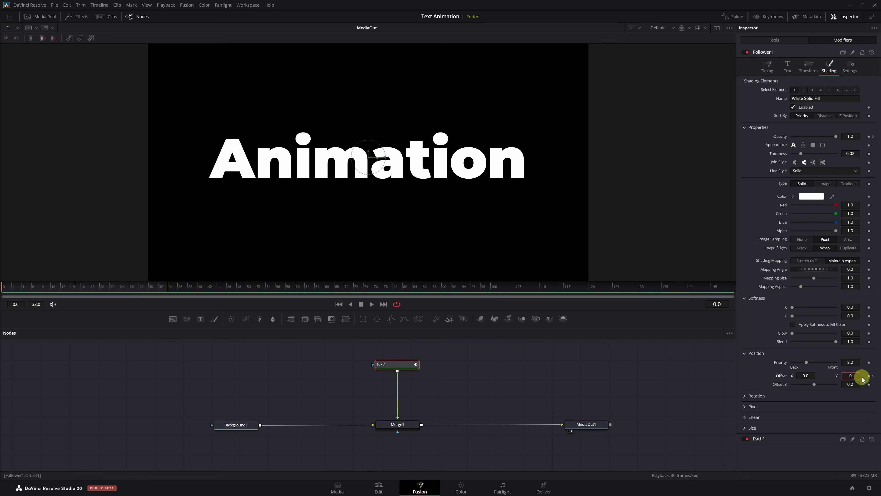
{"action": "key", "text": "Return"}
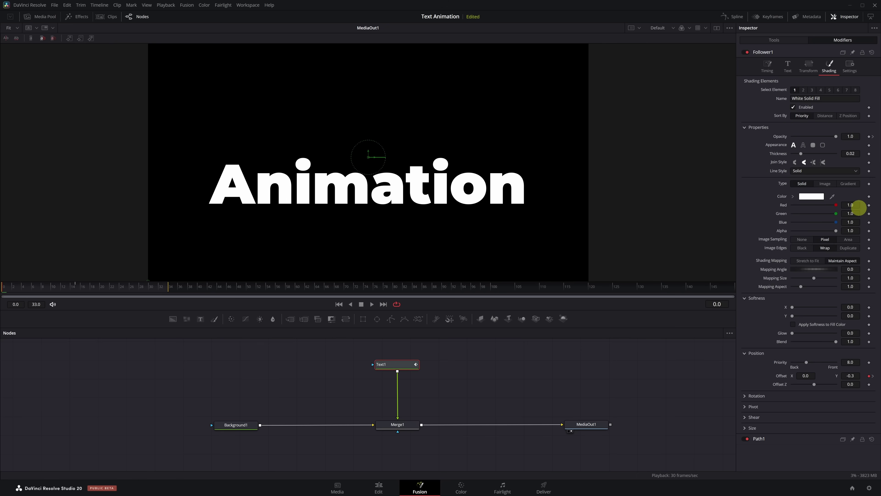
{"action": "left_click_drag", "start_coordinate": [835, 137], "coordinate": [787, 138]}
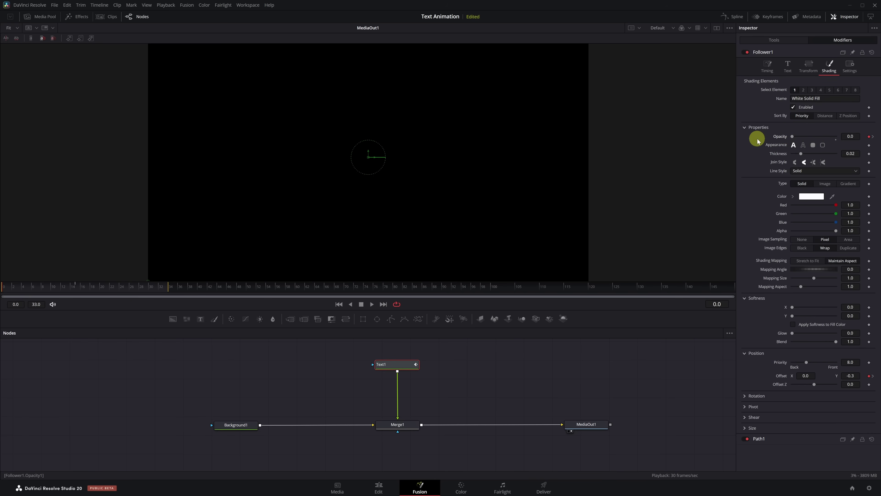
{"action": "key", "text": "space"}
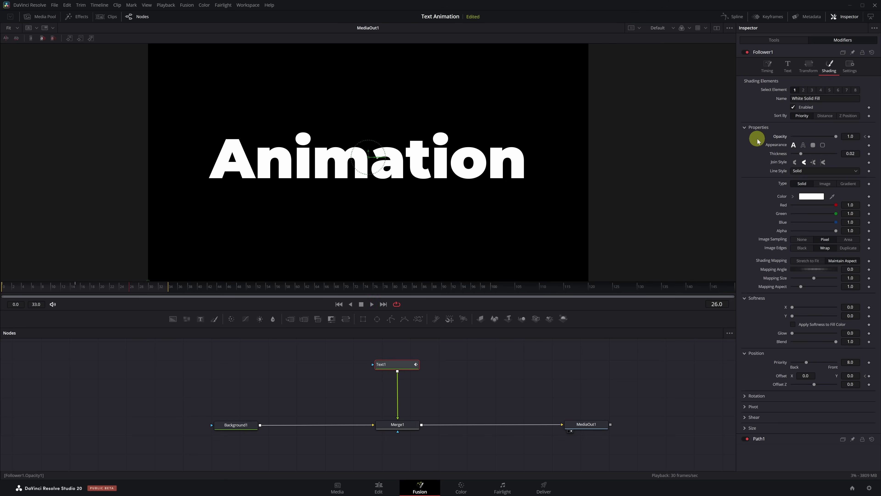
- Set Follower1's Timing Delay to 2.0 between each character and preview the staggered letters
{"action": "left_click", "coordinate": [767, 72]}
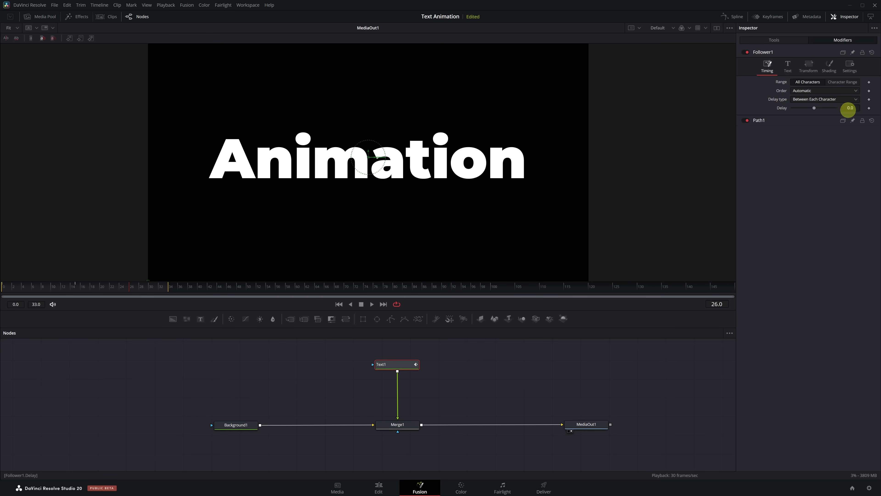
{"action": "double_click", "coordinate": [850, 108]}
{"action": "type", "text": "2"}
{"action": "key", "text": "Return"}
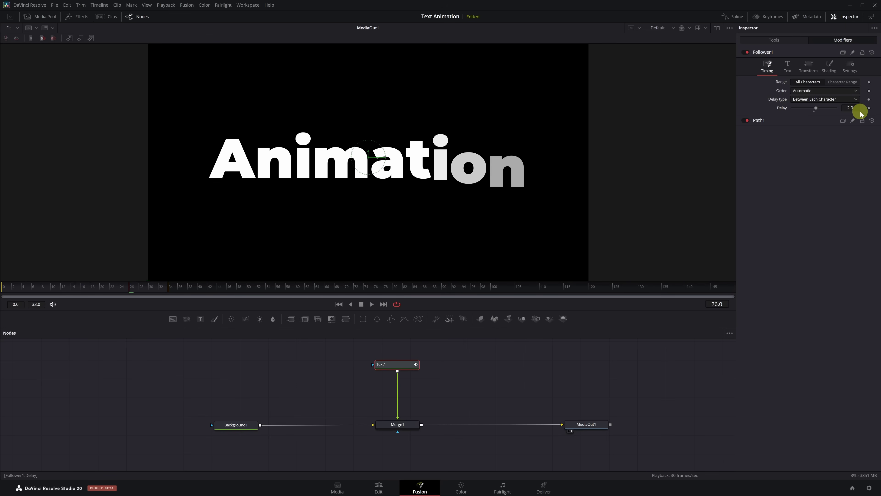
{"action": "key", "text": "space"}
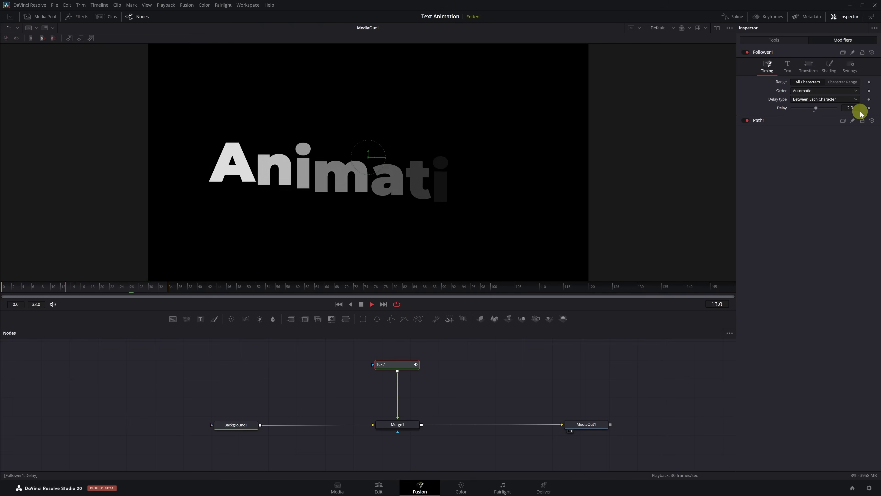
{"action": "key", "text": "space"}
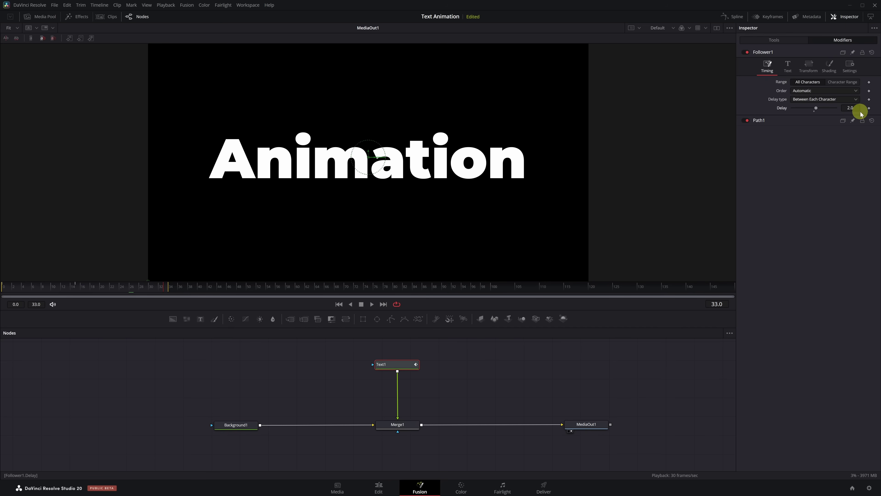
- In the Spline editor, give all of Text1's keyframes an Out Cubic ease and preview it
{"action": "left_click", "coordinate": [736, 17]}
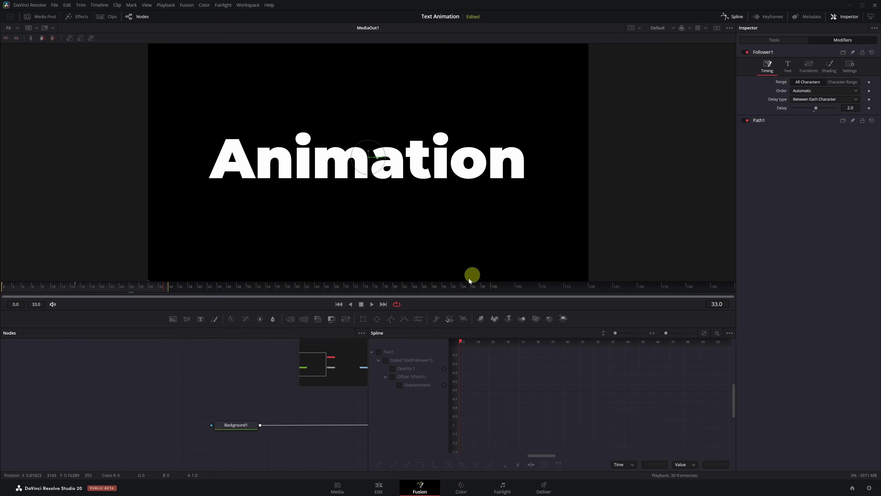
{"action": "left_click", "coordinate": [379, 352]}
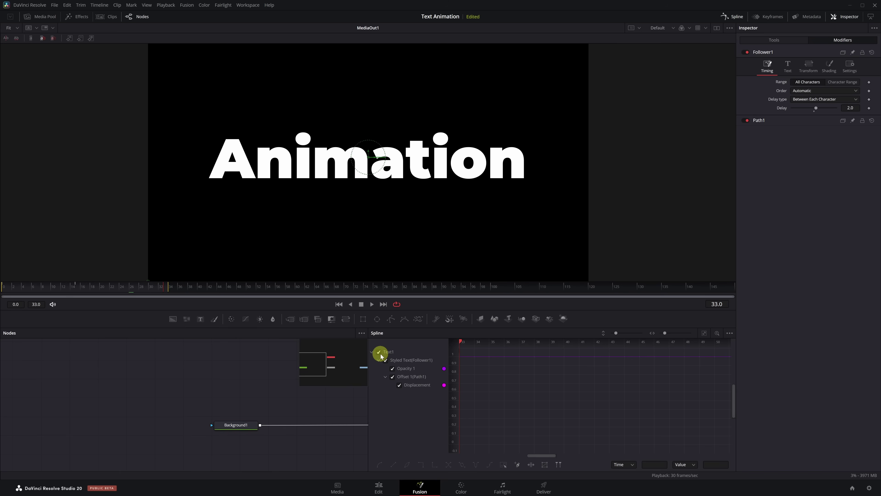
{"action": "left_click", "coordinate": [704, 334]}
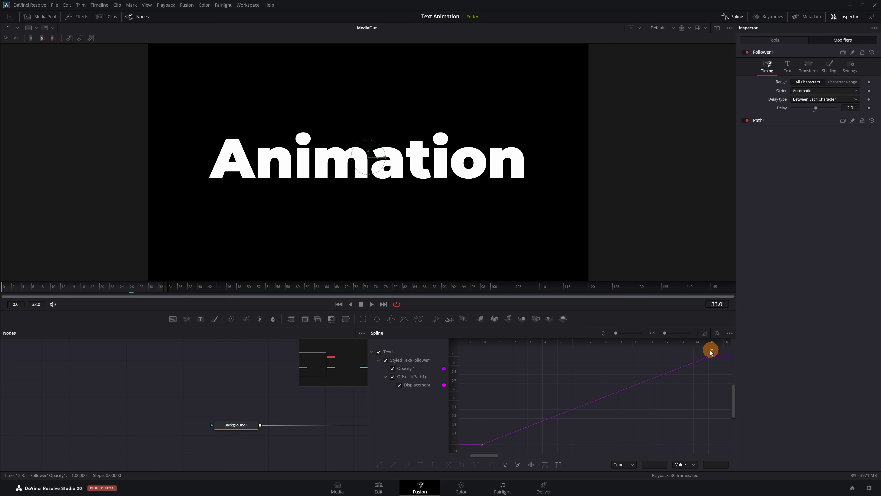
{"action": "left_click_drag", "start_coordinate": [711, 350], "coordinate": [476, 448]}
{"action": "right_click", "coordinate": [515, 401]}
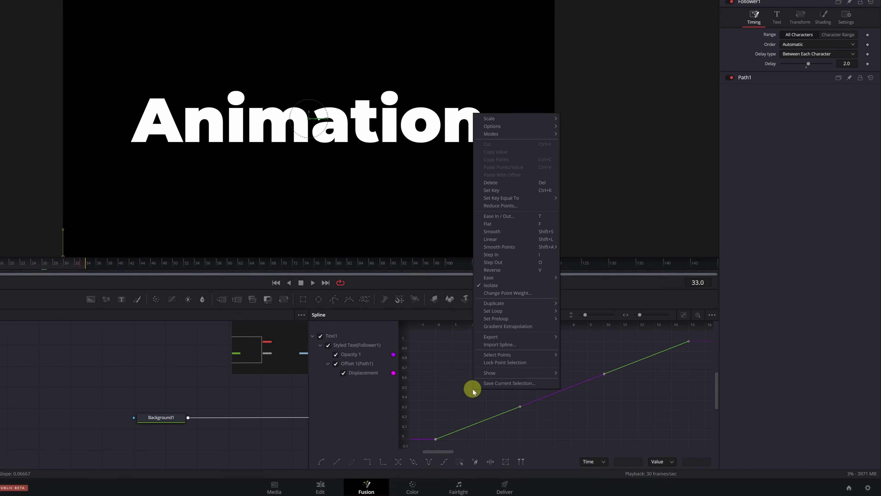
{"action": "mouse_move", "coordinate": [526, 279]}
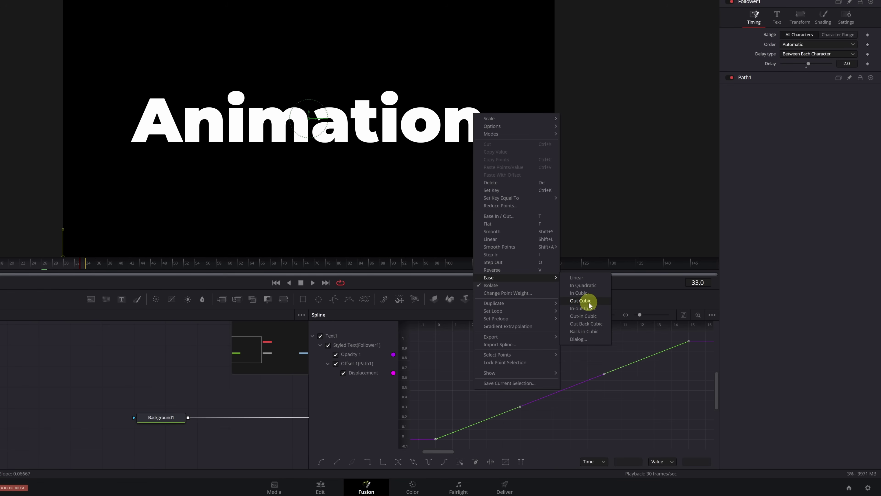
{"action": "left_click", "coordinate": [588, 300]}
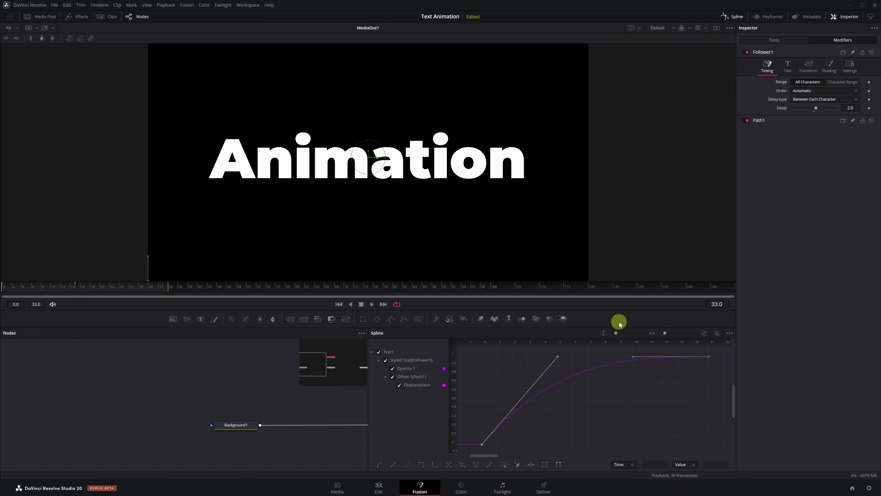
{"action": "key", "text": "space"}
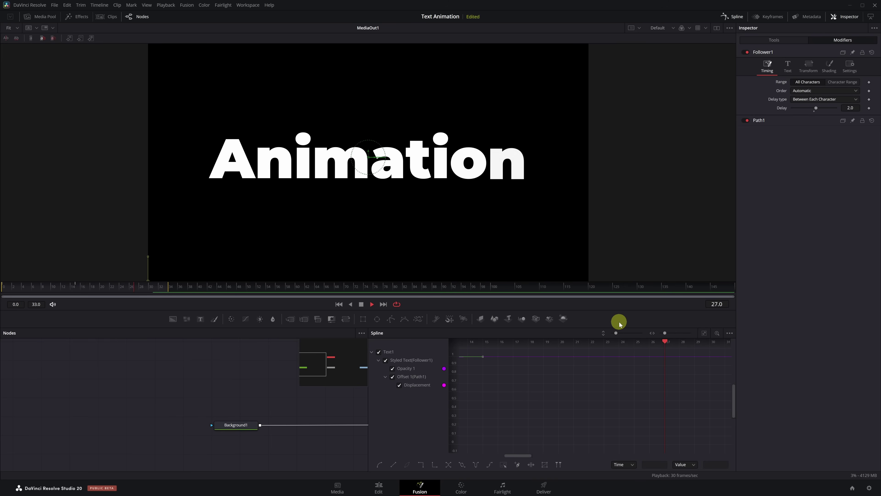
{"action": "key", "text": "space"}
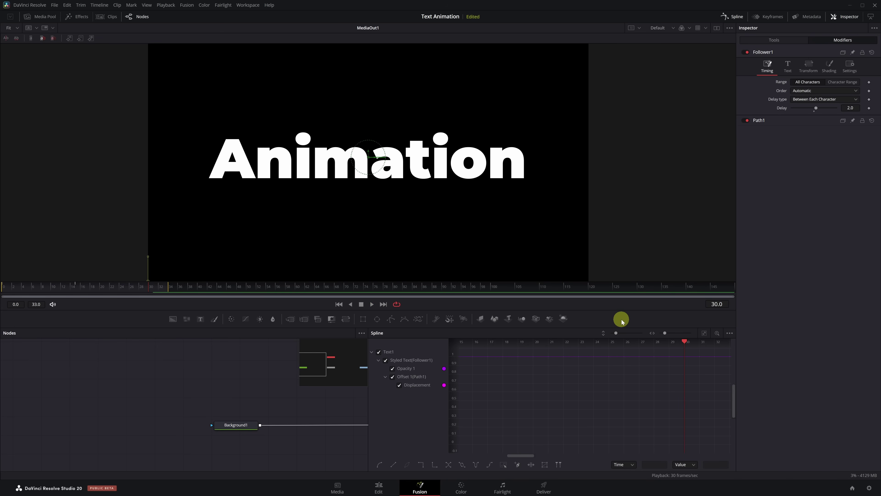
{"action": "left_click", "coordinate": [729, 20]}
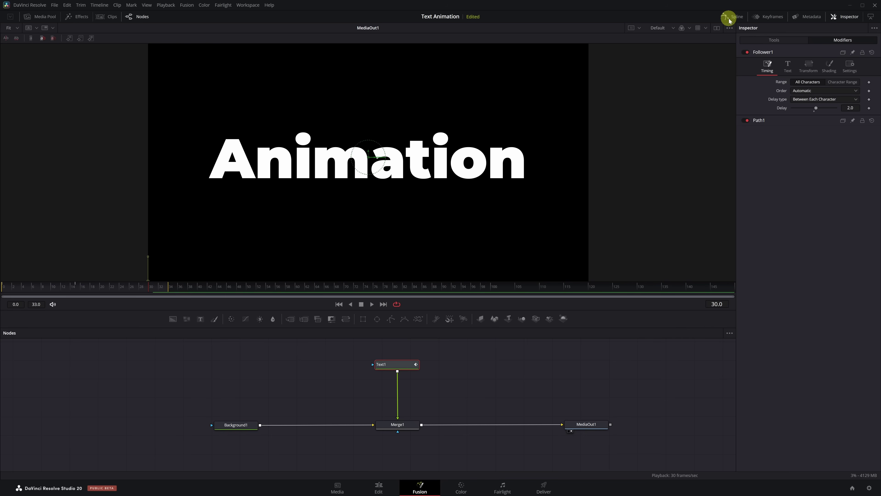
- Enable Motion Blur in Text1's Settings with Quality 10, then preview the animation
{"action": "left_click", "coordinate": [773, 42]}
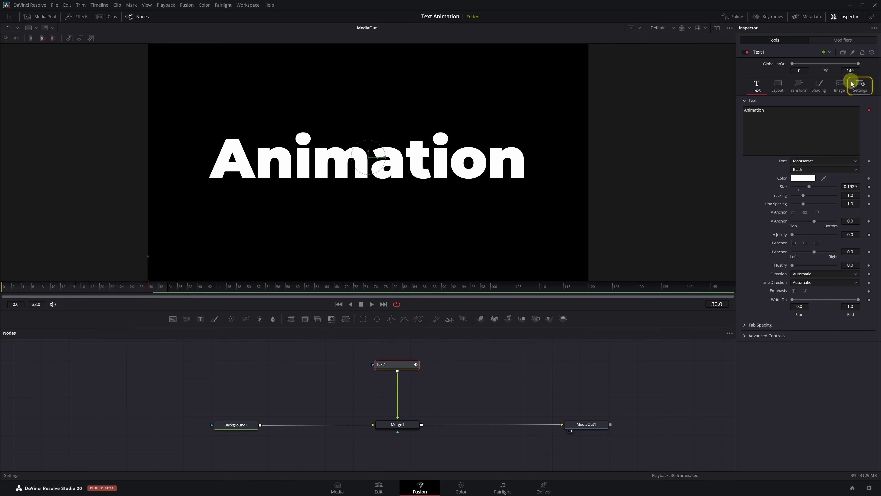
{"action": "left_click", "coordinate": [860, 89]}
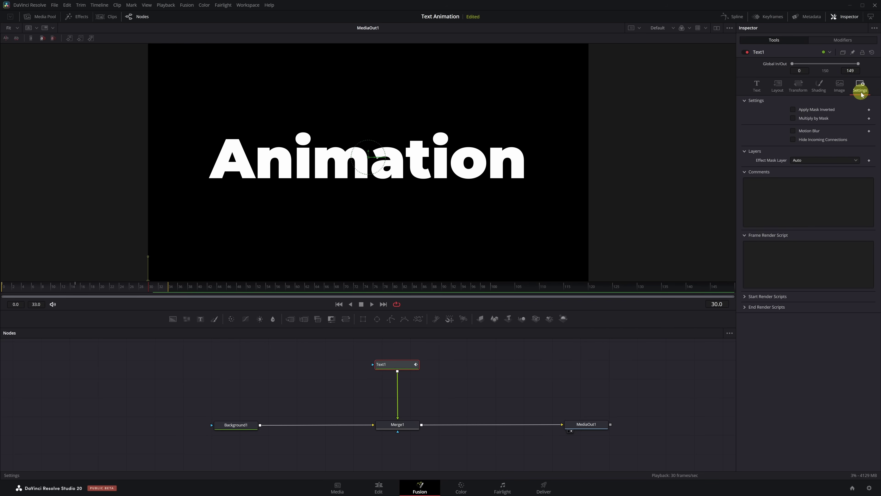
{"action": "left_click", "coordinate": [792, 131]}
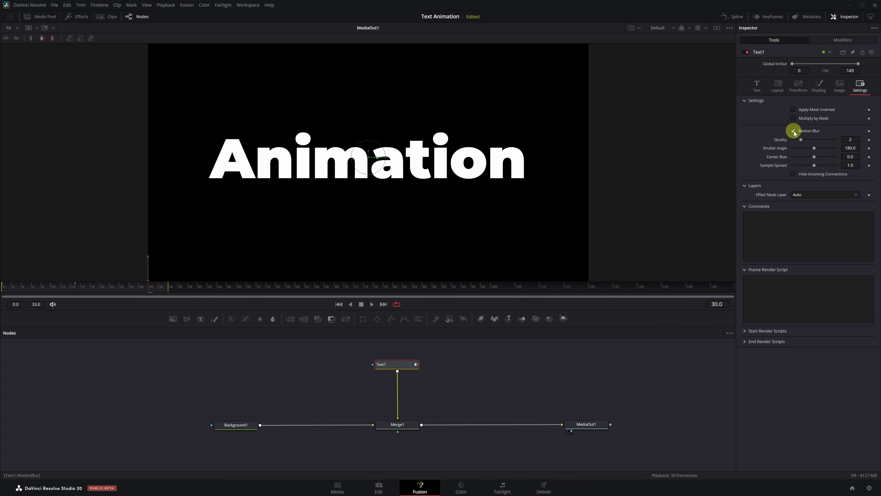
{"action": "left_click_drag", "start_coordinate": [802, 141], "coordinate": [836, 142]}
{"action": "key", "text": "space"}
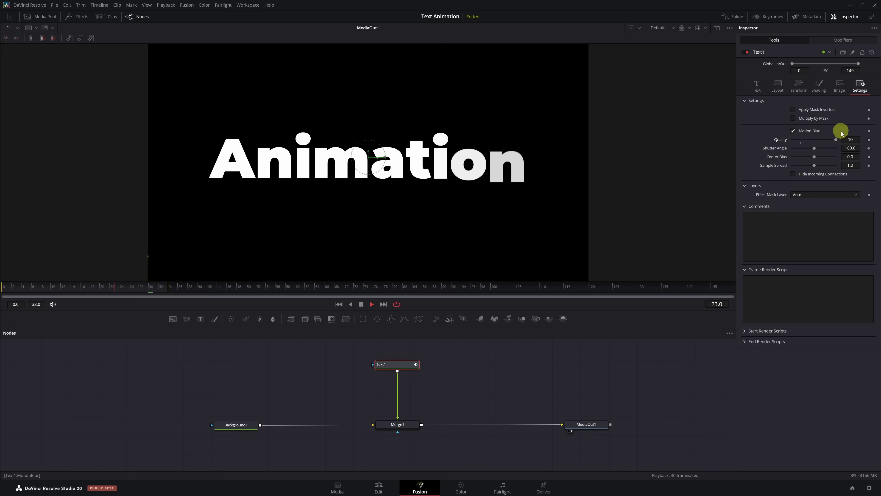
{"action": "key", "text": "space"}
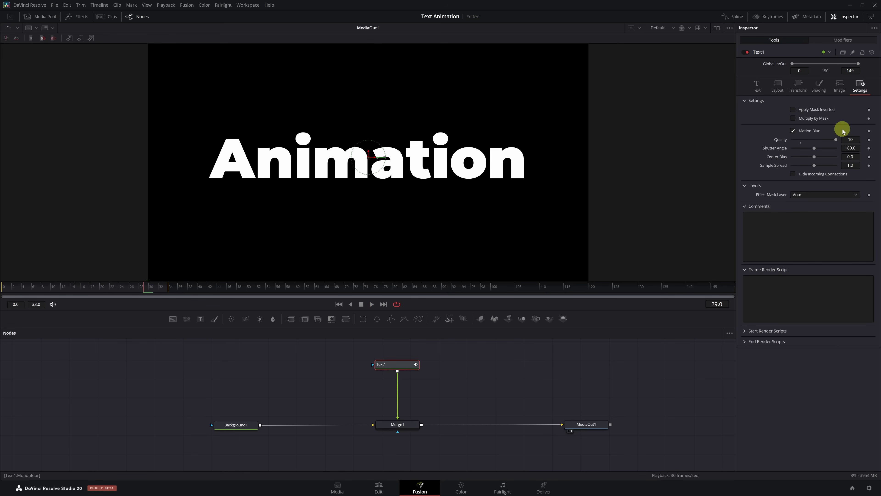